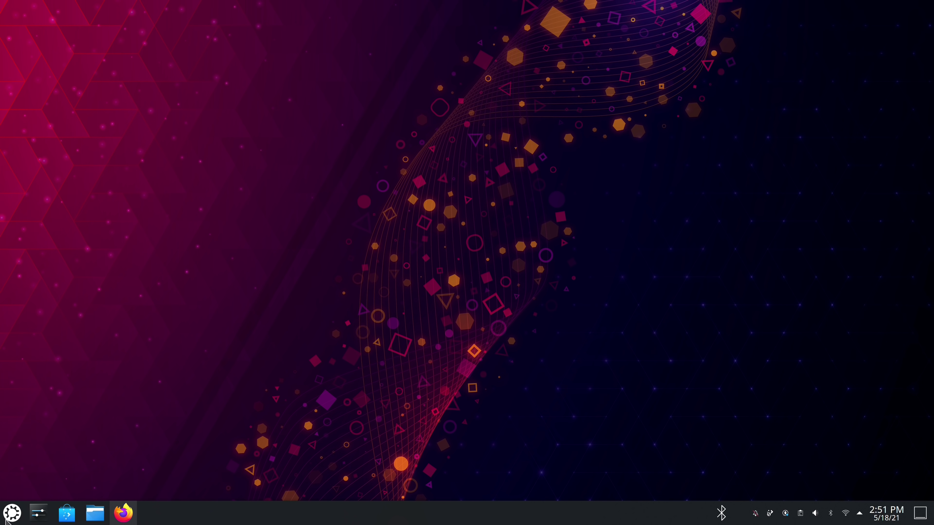
Launch System Monitor from the System menu, centre its window, and switch to the History graphs page
{"action": "left_click", "coordinate": [6, 521]}
{"action": "mouse_move", "coordinate": [46, 441]}
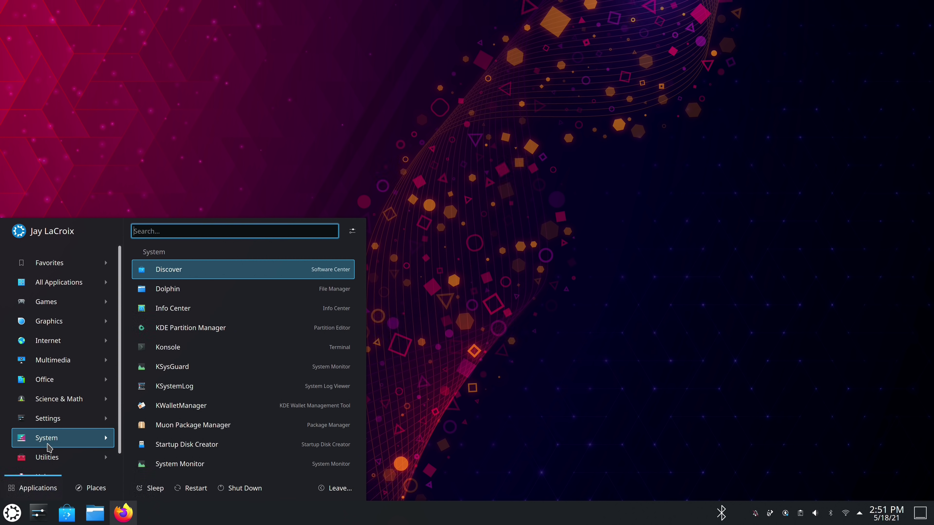
{"action": "left_click", "coordinate": [159, 465]}
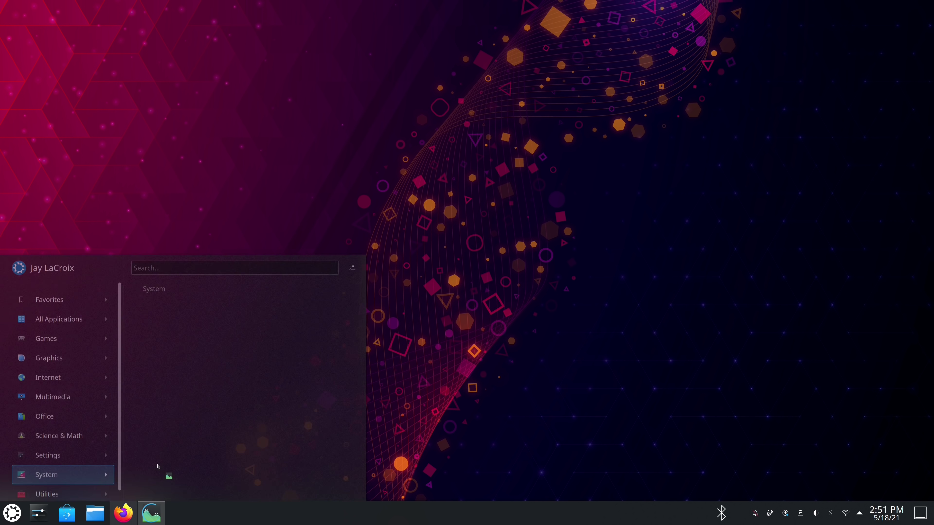
{"action": "left_click_drag", "start_coordinate": [284, 21], "coordinate": [423, 108]}
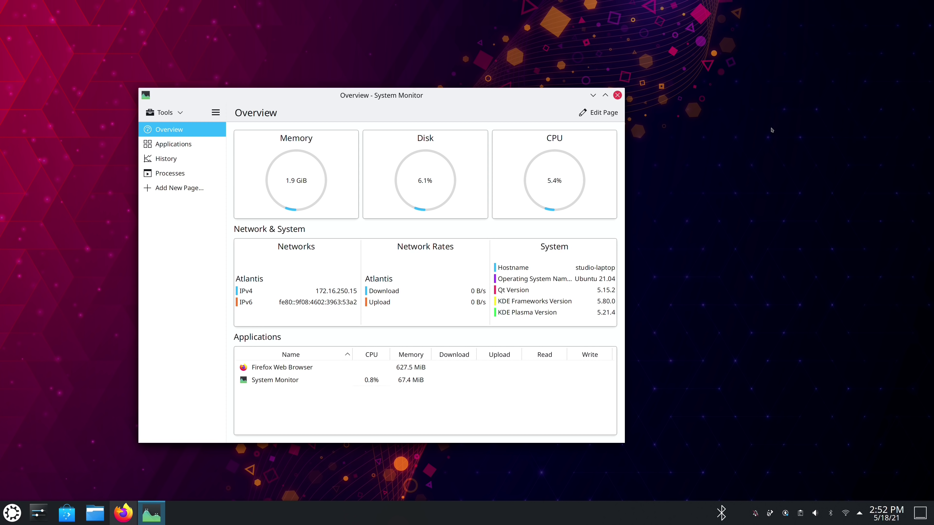
{"action": "left_click", "coordinate": [173, 143]}
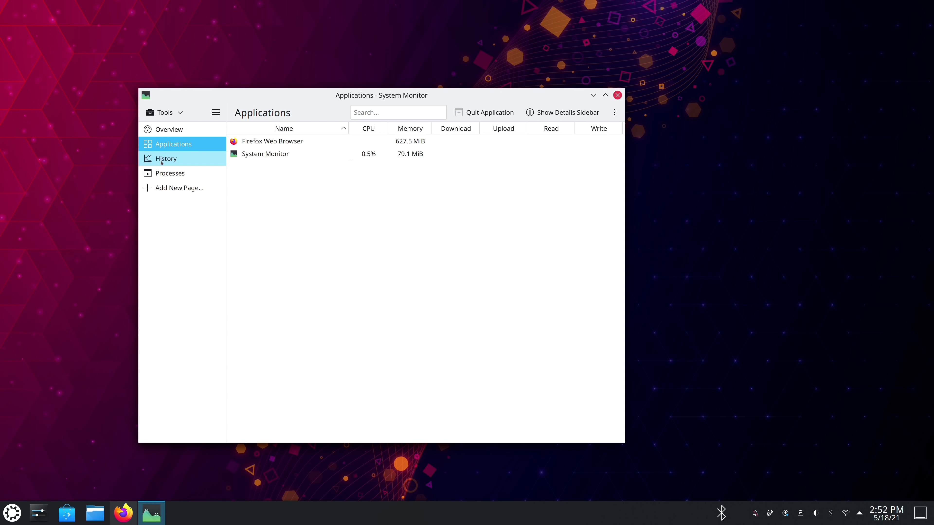
{"action": "left_click", "coordinate": [169, 162]}
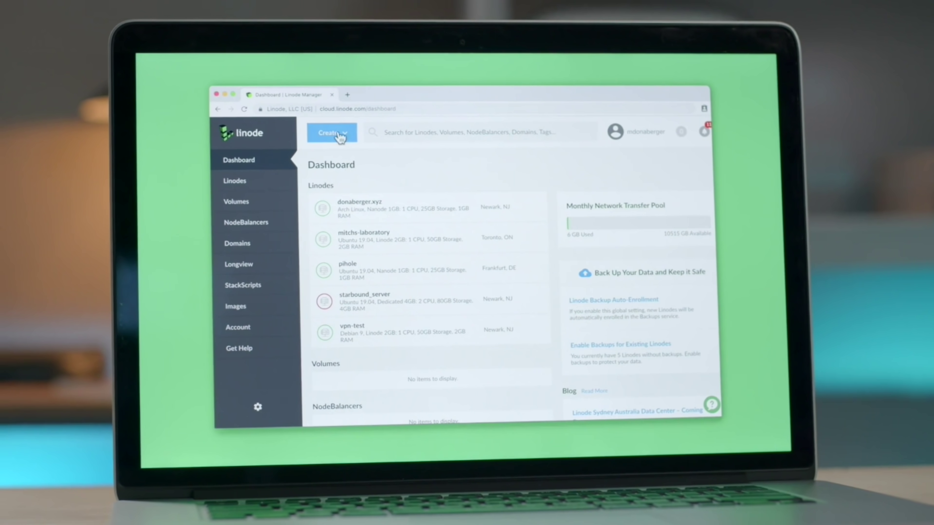
Start a new Linode with the Ubuntu 18.10 image, Singapore, SG region and Nanode 1GB plan
{"action": "left_click", "coordinate": [329, 133]}
{"action": "left_click", "coordinate": [364, 163]}
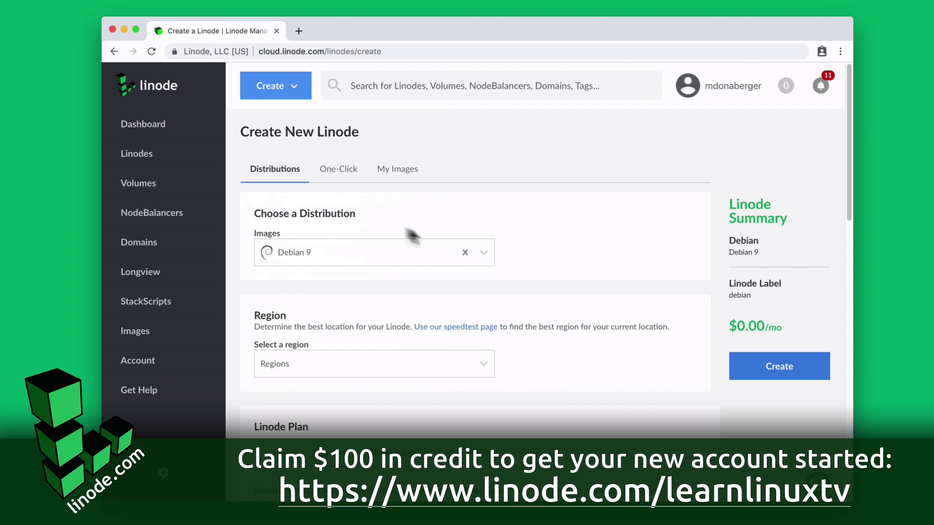
{"action": "left_click", "coordinate": [545, 259]}
{"action": "scroll", "coordinate": [434, 348], "scroll_direction": "down", "scroll_amount": 10}
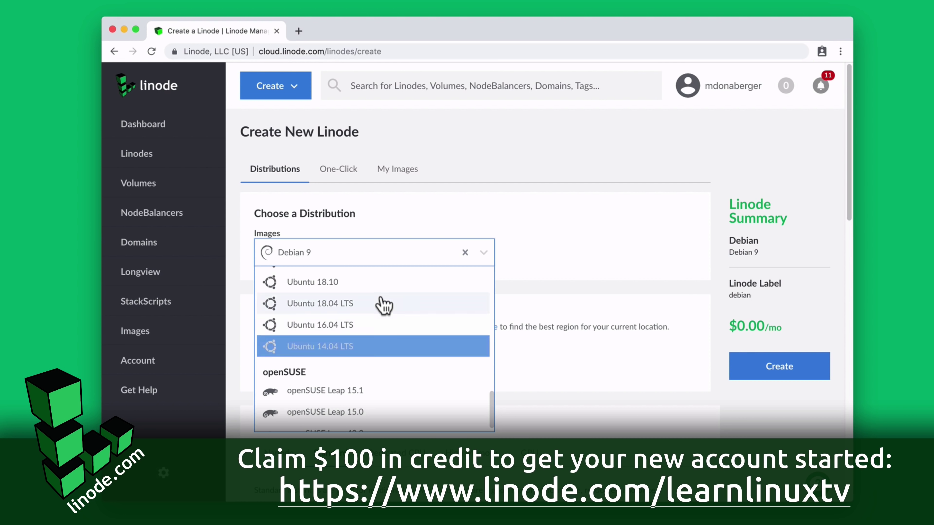
{"action": "left_click", "coordinate": [385, 286]}
{"action": "left_click", "coordinate": [487, 369]}
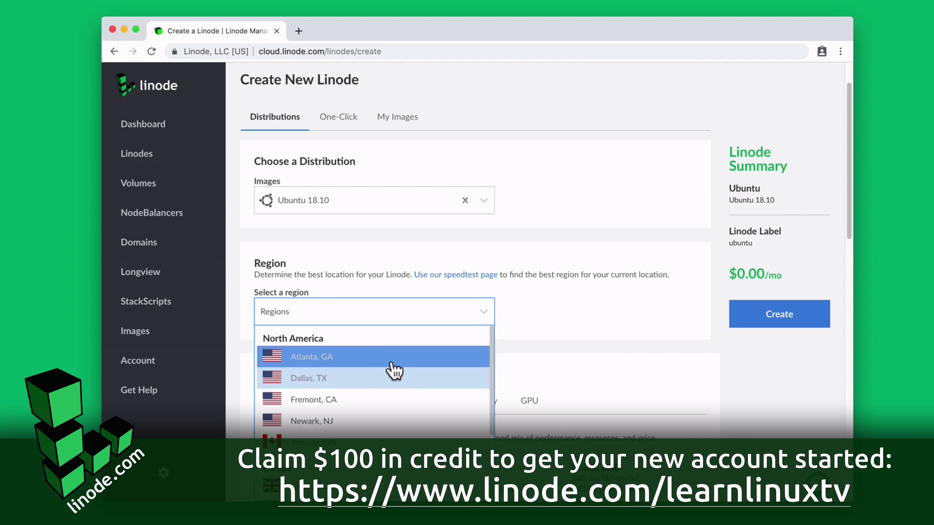
{"action": "scroll", "coordinate": [390, 371], "scroll_direction": "down", "scroll_amount": 5}
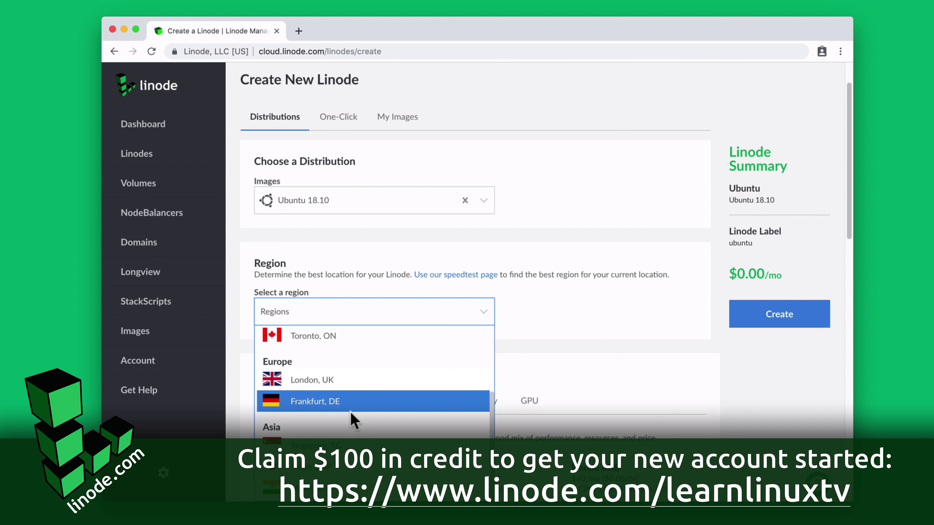
{"action": "left_click", "coordinate": [354, 444]}
{"action": "scroll", "coordinate": [463, 289], "scroll_direction": "down", "scroll_amount": 3}
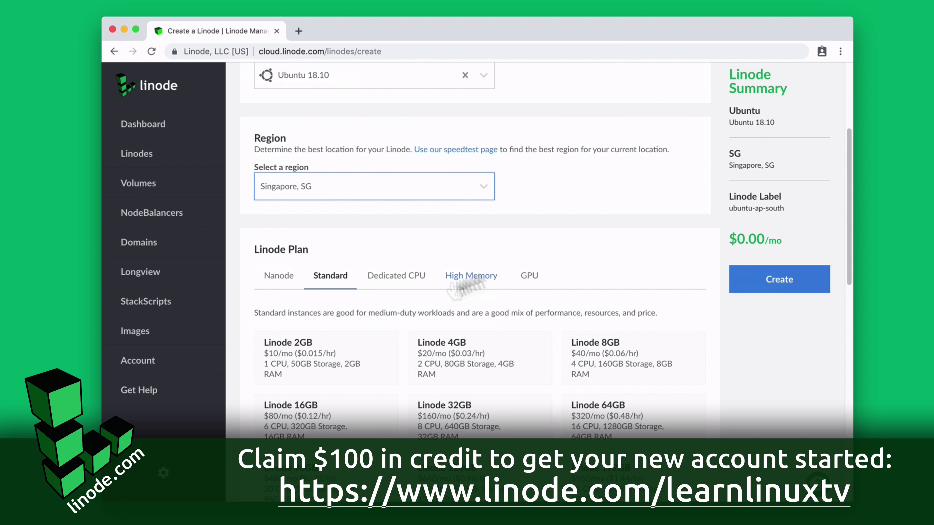
{"action": "left_click", "coordinate": [276, 277]}
{"action": "left_click", "coordinate": [370, 342]}
Label it hello-world, set a root password, attach the SSH key, create it, and launch its console
{"action": "scroll", "coordinate": [455, 332], "scroll_direction": "down", "scroll_amount": 5}
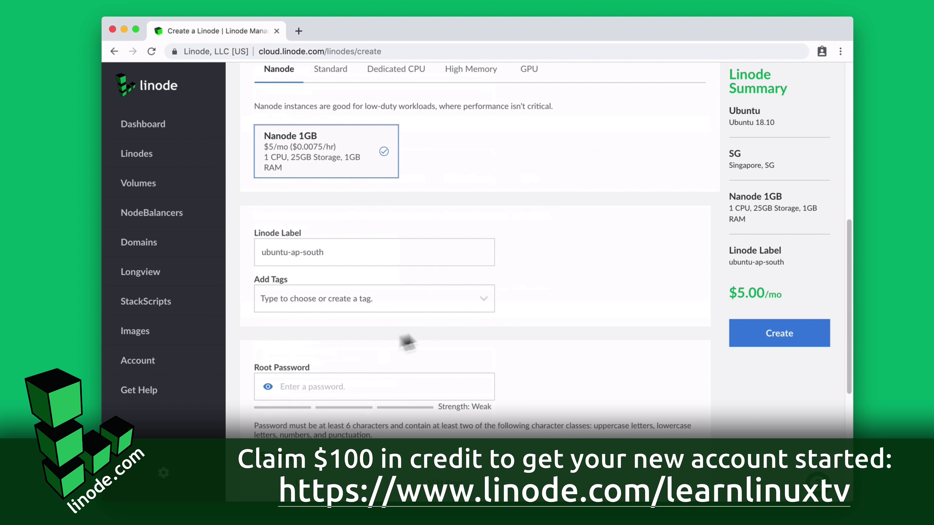
{"action": "triple_click", "coordinate": [383, 253]}
{"action": "type", "text": "hello-world"}
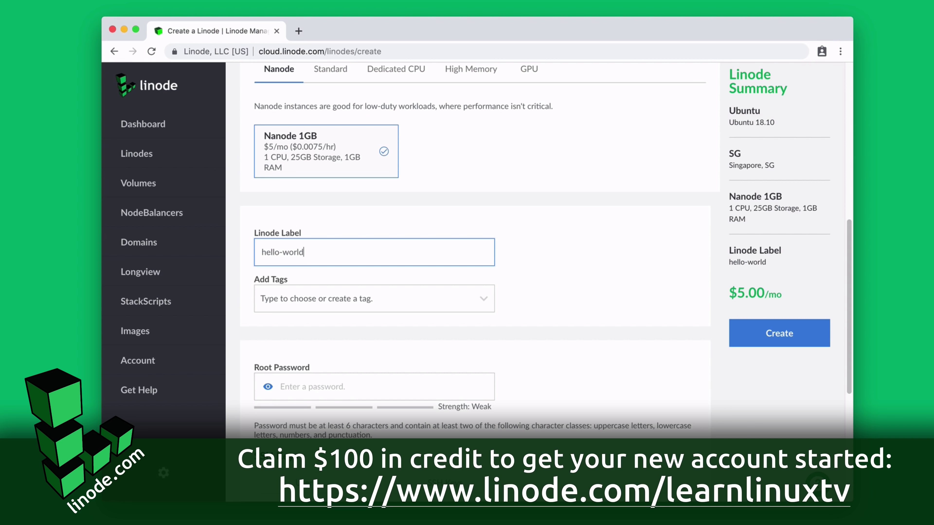
{"action": "scroll", "coordinate": [533, 250], "scroll_direction": "down", "scroll_amount": 1}
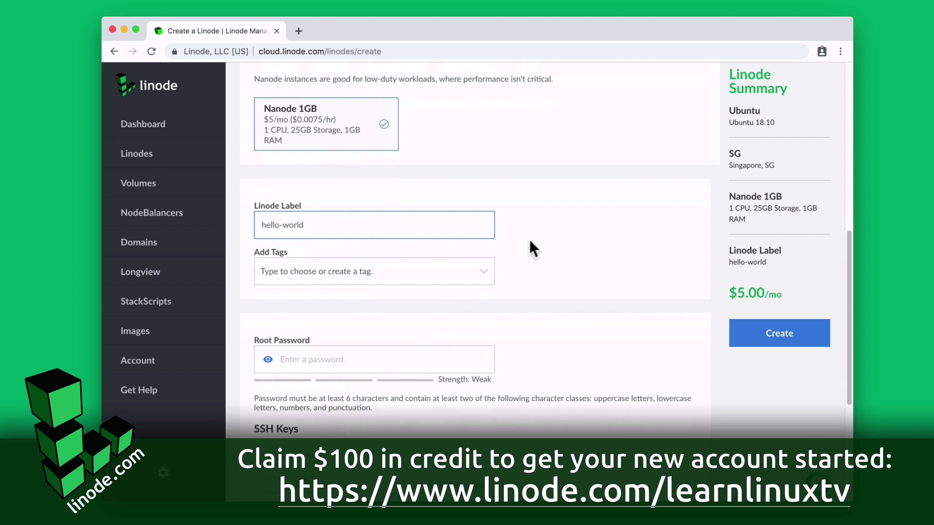
{"action": "left_click", "coordinate": [312, 361]}
{"action": "type", "text": "************"}
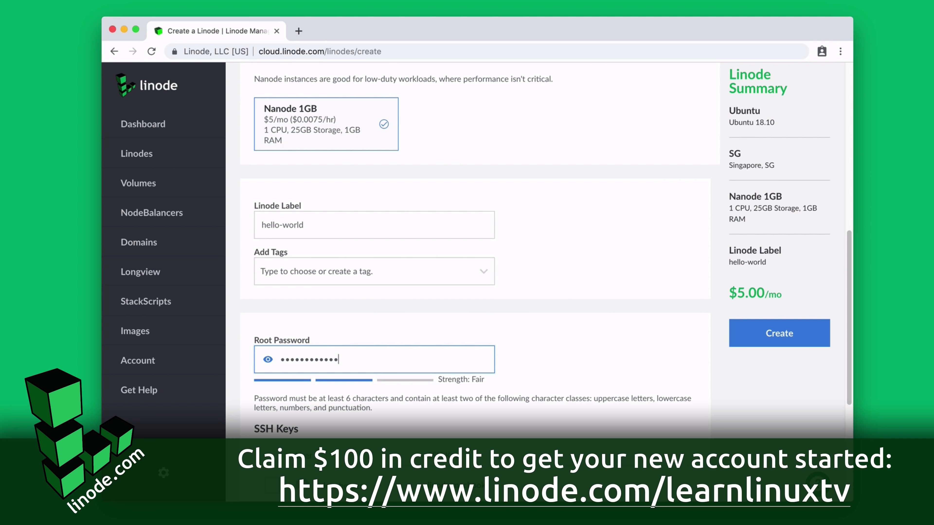
{"action": "scroll", "coordinate": [491, 306], "scroll_direction": "down", "scroll_amount": 6}
{"action": "left_click", "coordinate": [272, 252]}
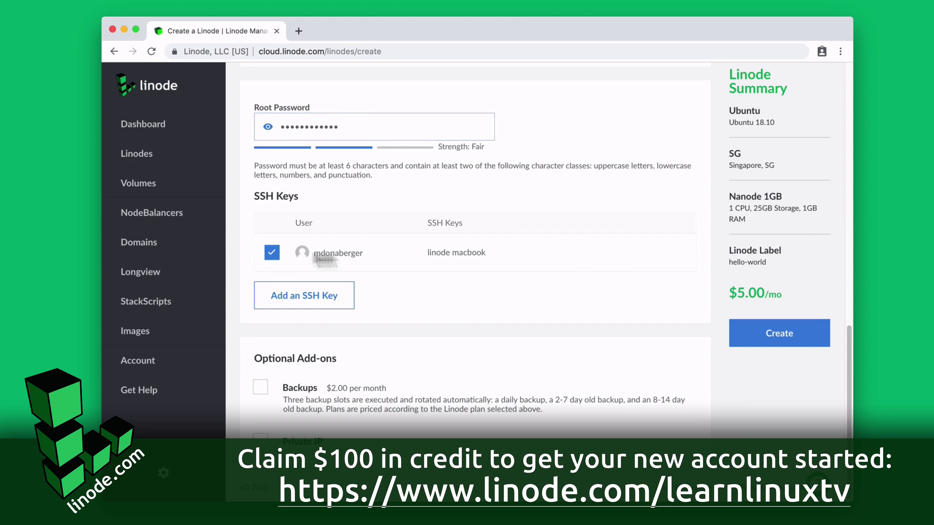
{"action": "left_click", "coordinate": [781, 331]}
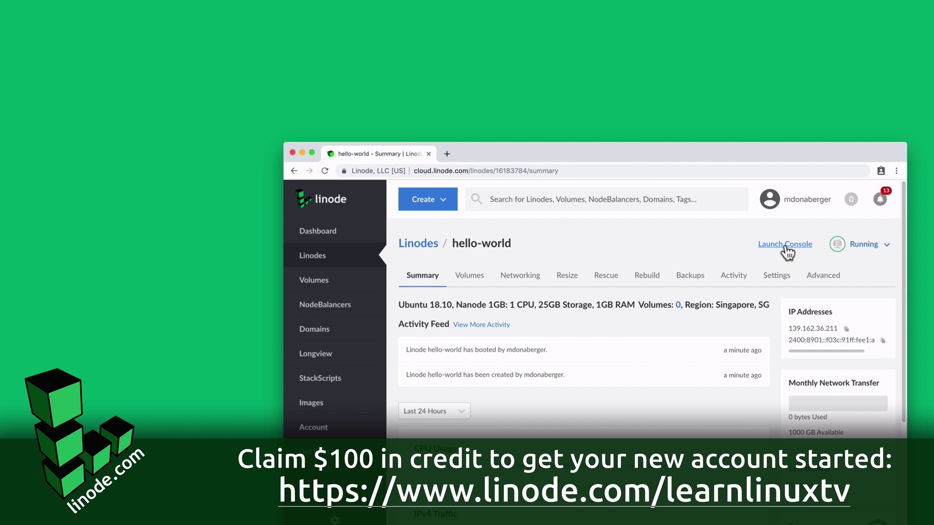
{"action": "left_click", "coordinate": [785, 246]}
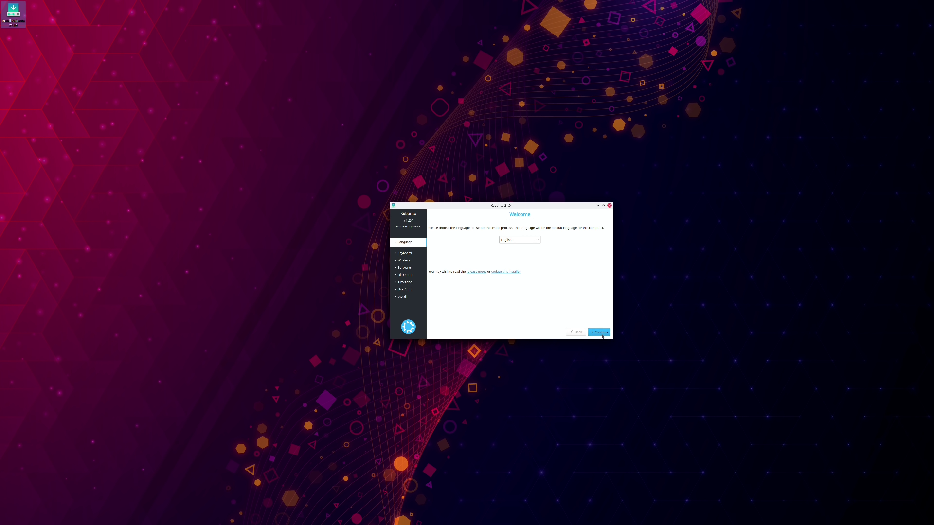
Accept English and the default keyboard layout, skip Wi-Fi, and keep Normal installation
{"action": "left_click", "coordinate": [599, 332]}
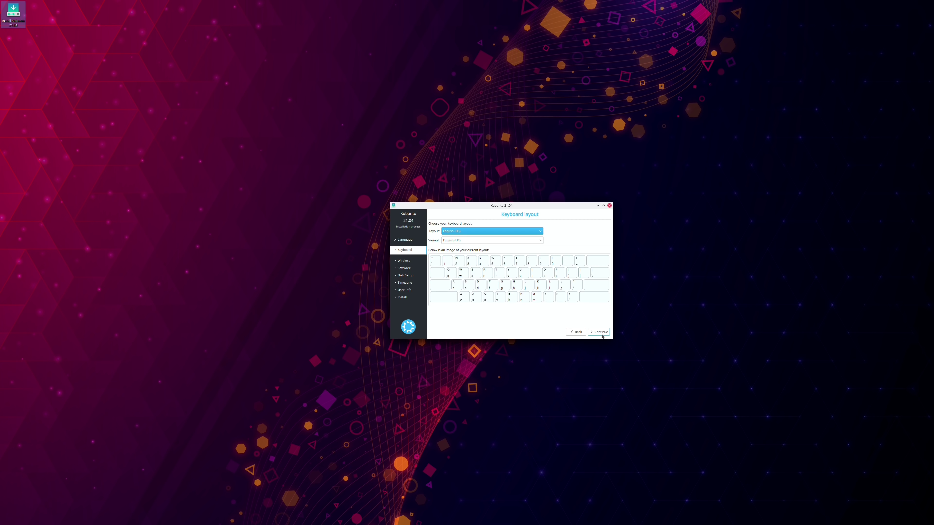
{"action": "left_click", "coordinate": [602, 334]}
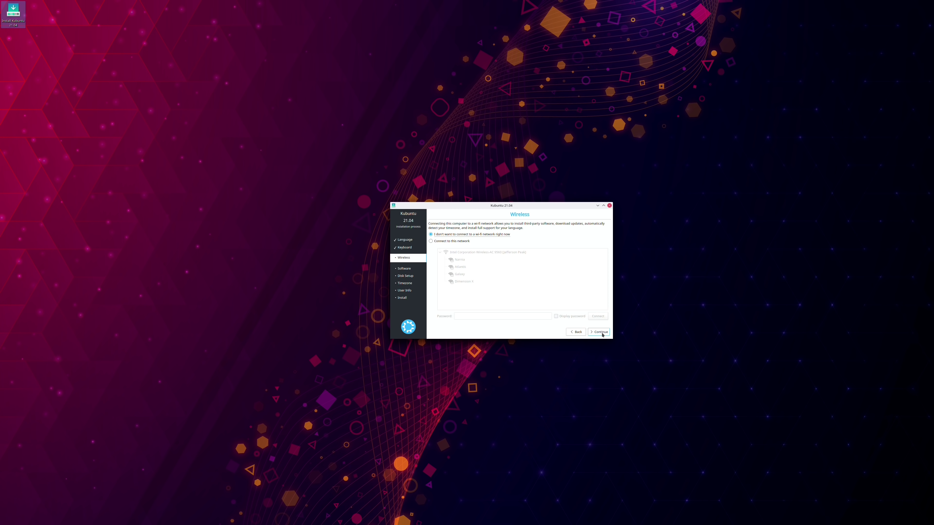
{"action": "left_click", "coordinate": [602, 334]}
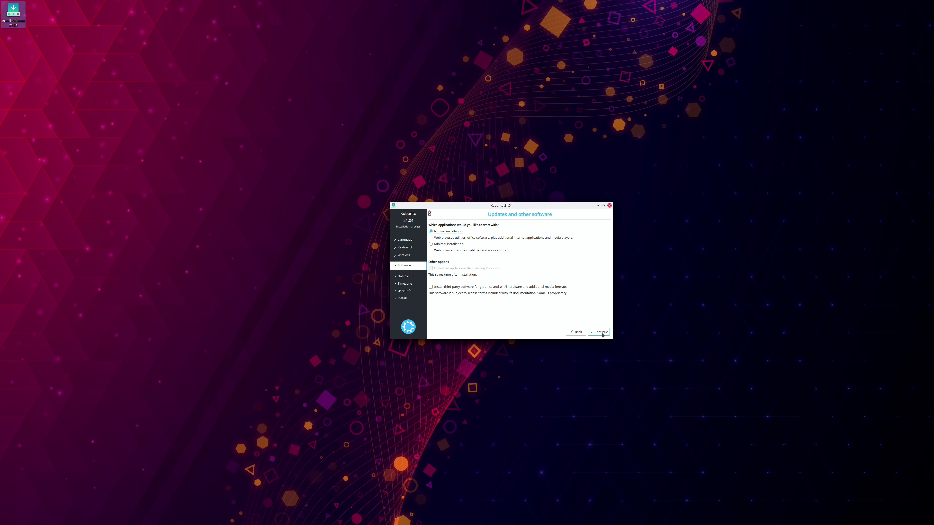
{"action": "left_click", "coordinate": [601, 333]}
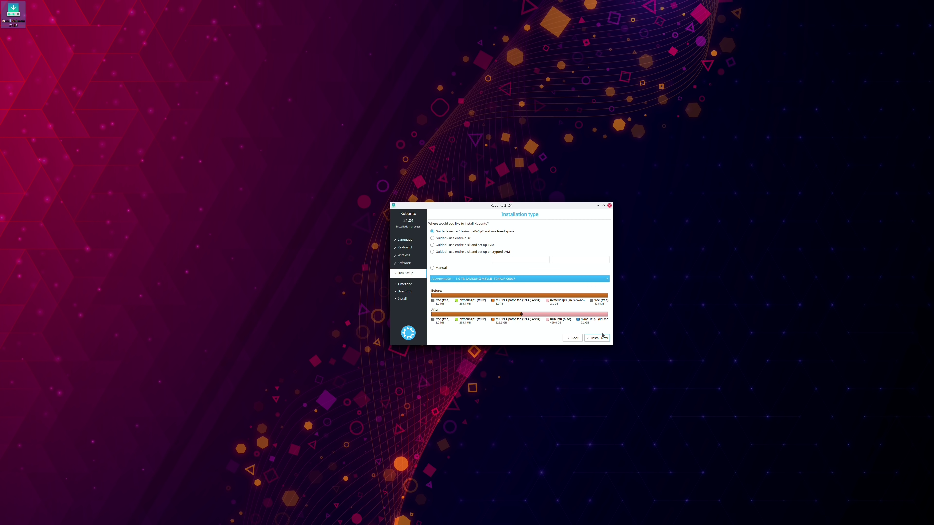
Install Kubuntu over the entire disk, confirm the partition changes, and set the Detroit time zone
{"action": "left_click", "coordinate": [433, 238]}
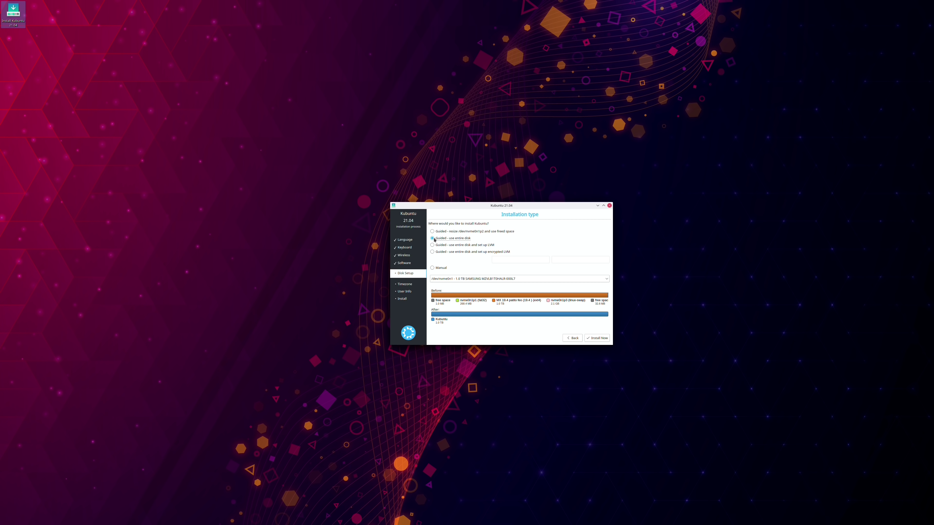
{"action": "left_click", "coordinate": [597, 338]}
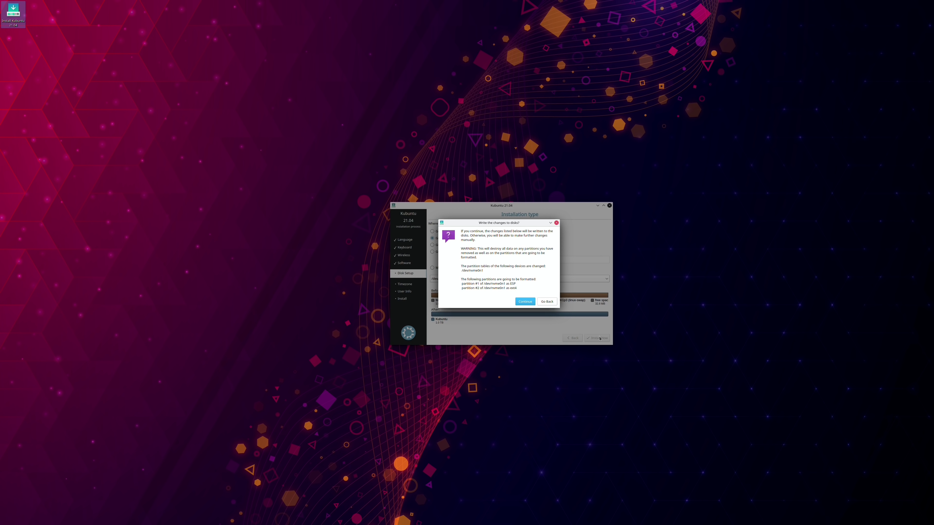
{"action": "left_click", "coordinate": [526, 301]}
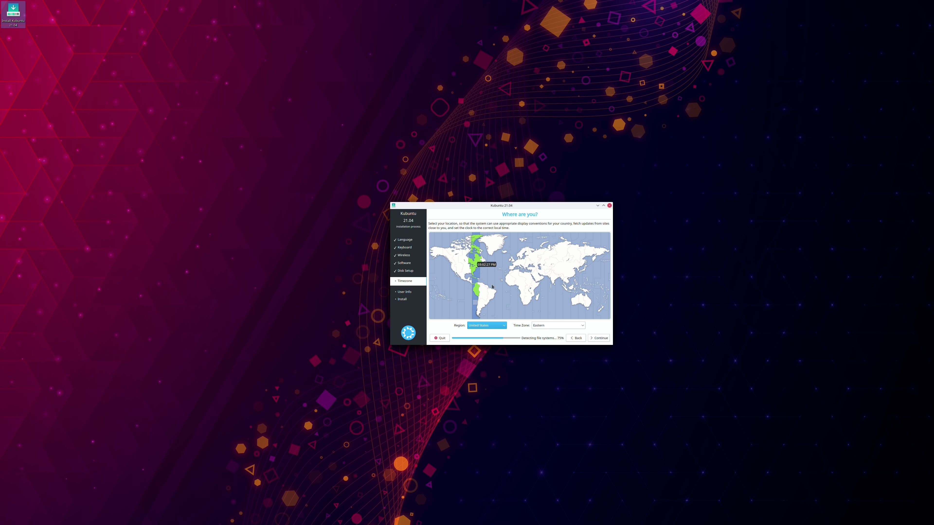
{"action": "left_click", "coordinate": [472, 268]}
{"action": "left_click", "coordinate": [596, 338]}
Enter the user's name and password, name the computer studio-laptop, and begin installing
{"action": "type", "text": "jay"}
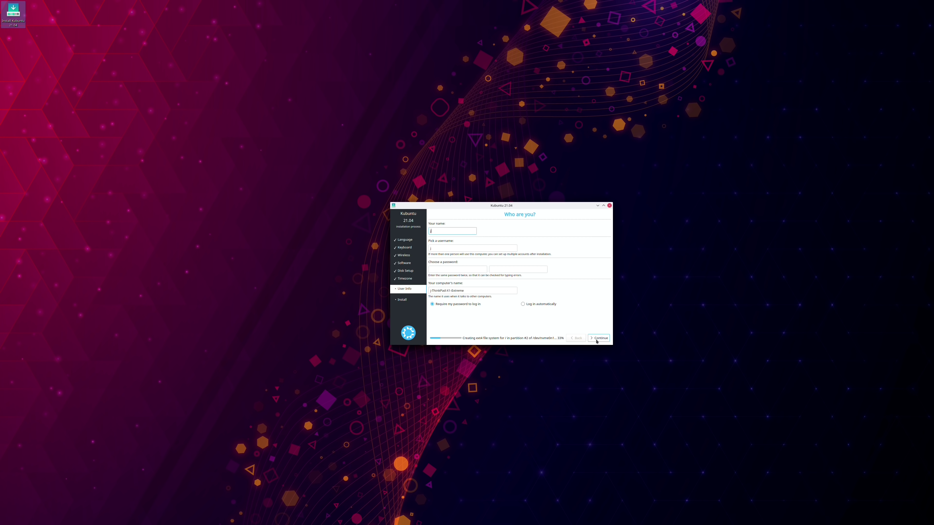
{"action": "key", "text": "Tab"}
{"action": "key", "text": "Tab"}
{"action": "type", "text": "j********"}
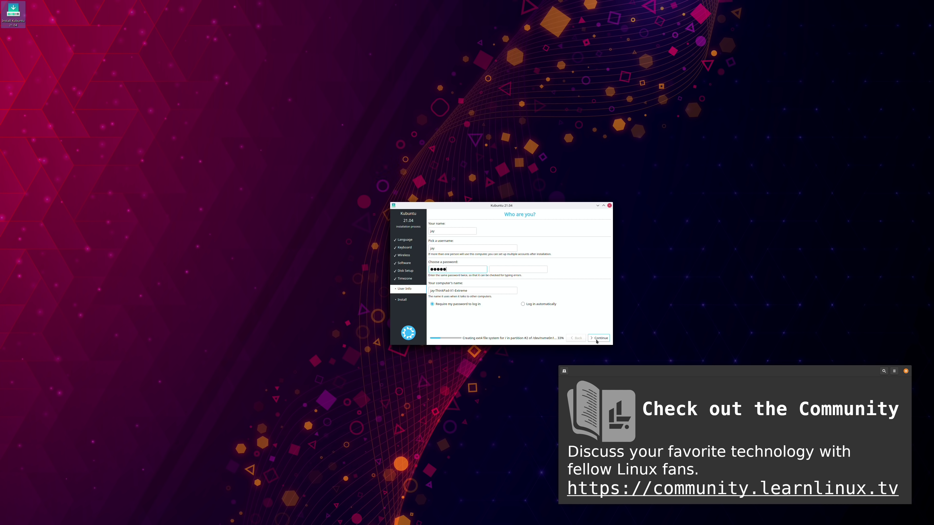
{"action": "key", "text": "Tab"}
{"action": "type", "text": "*******"}
{"action": "key", "text": "Tab"}
{"action": "type", "text": "stud"}
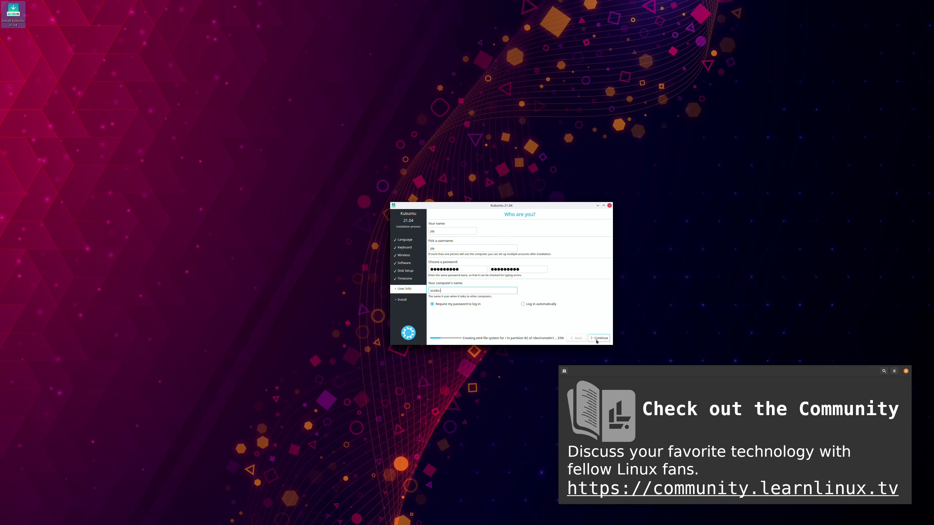
{"action": "type", "text": "io-laptop"}
{"action": "left_click", "coordinate": [596, 340]}
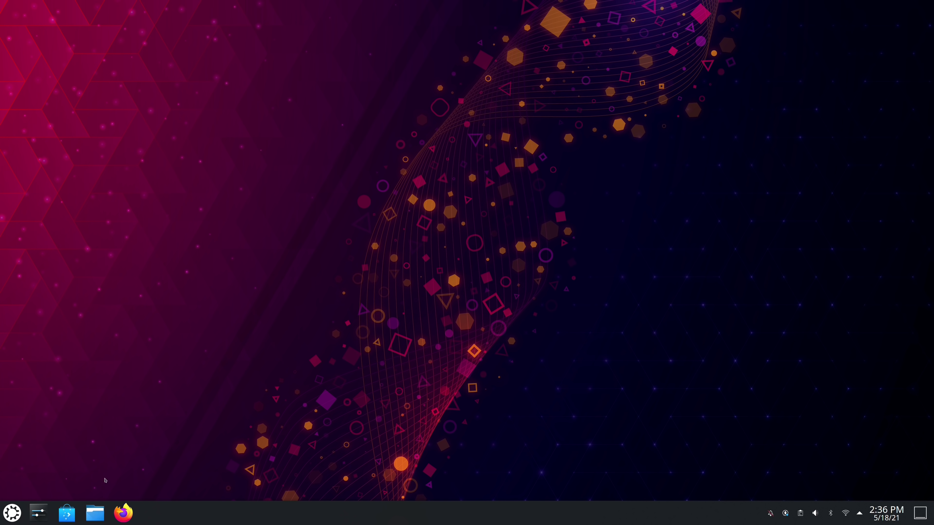
Open Dolphin at the Home folder, centre its window, and switch to Details view
{"action": "left_click", "coordinate": [95, 513]}
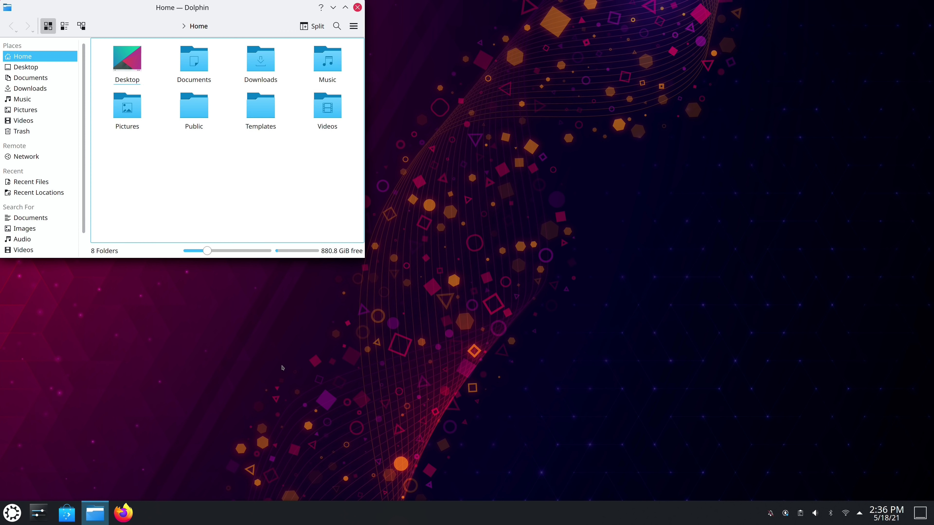
{"action": "left_click_drag", "start_coordinate": [242, 9], "coordinate": [559, 123]}
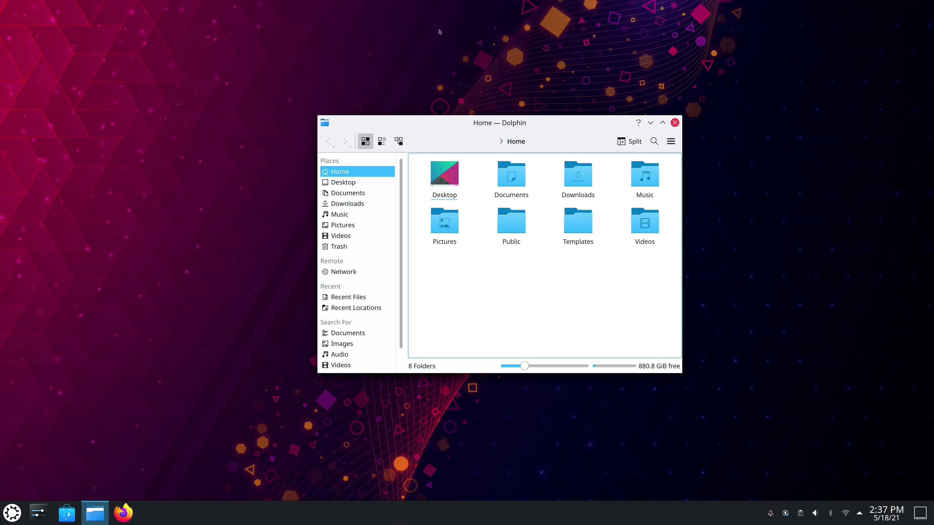
{"action": "left_click", "coordinate": [382, 142]}
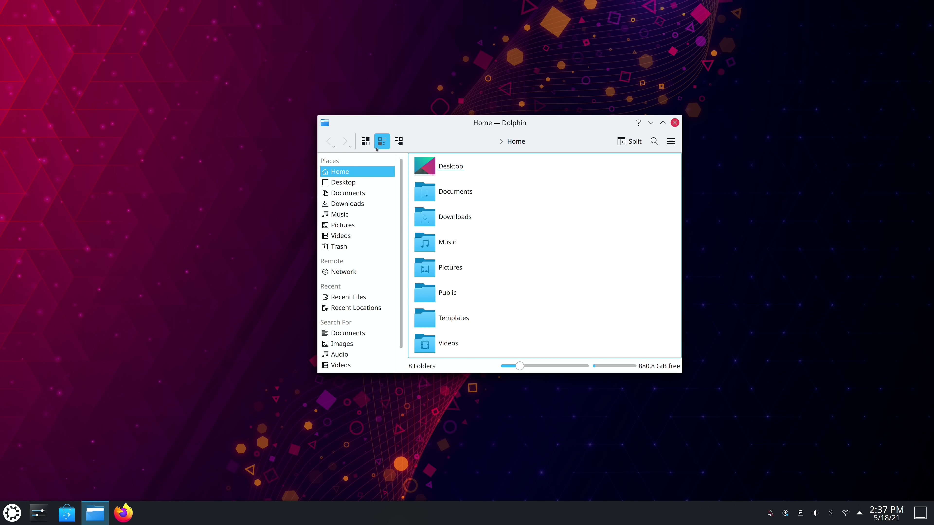
{"action": "left_click", "coordinate": [401, 147]}
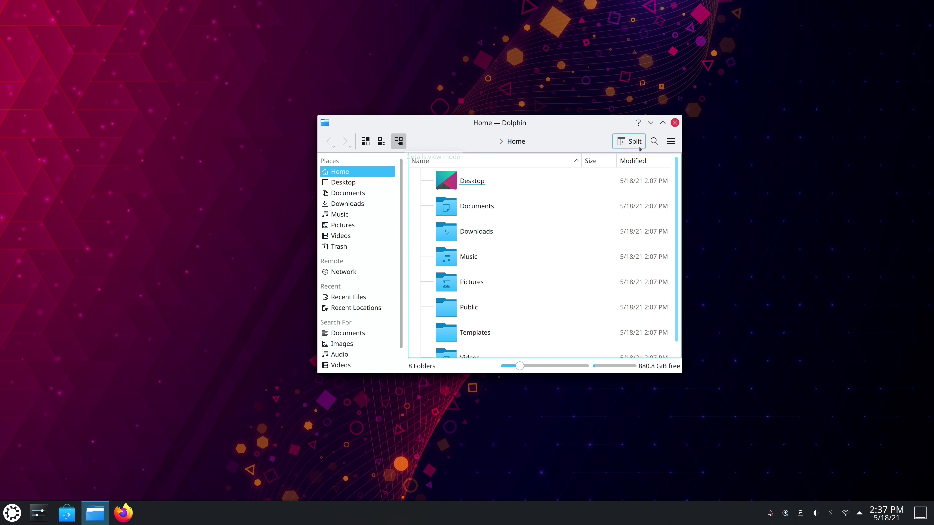
{"action": "left_click", "coordinate": [670, 142]}
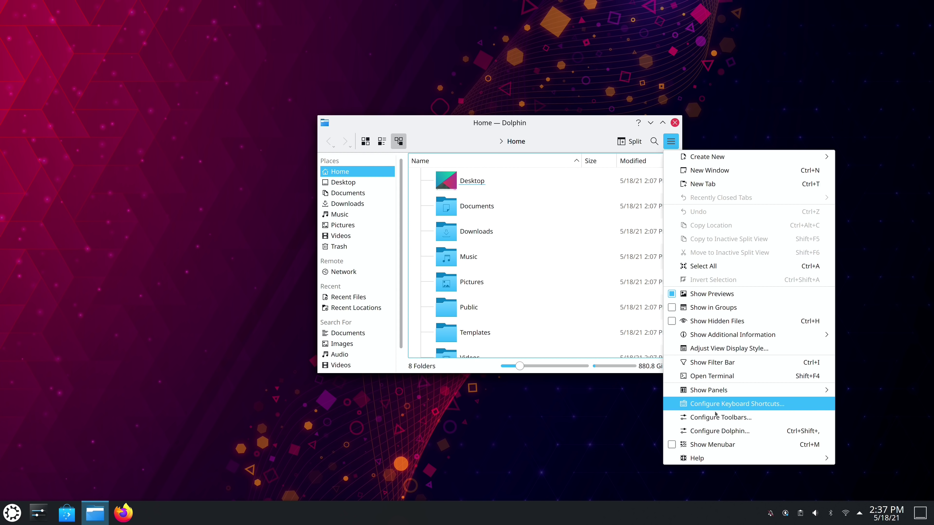
View the Configure Dolphin preferences, close them unchanged, then close Dolphin
{"action": "left_click", "coordinate": [724, 434]}
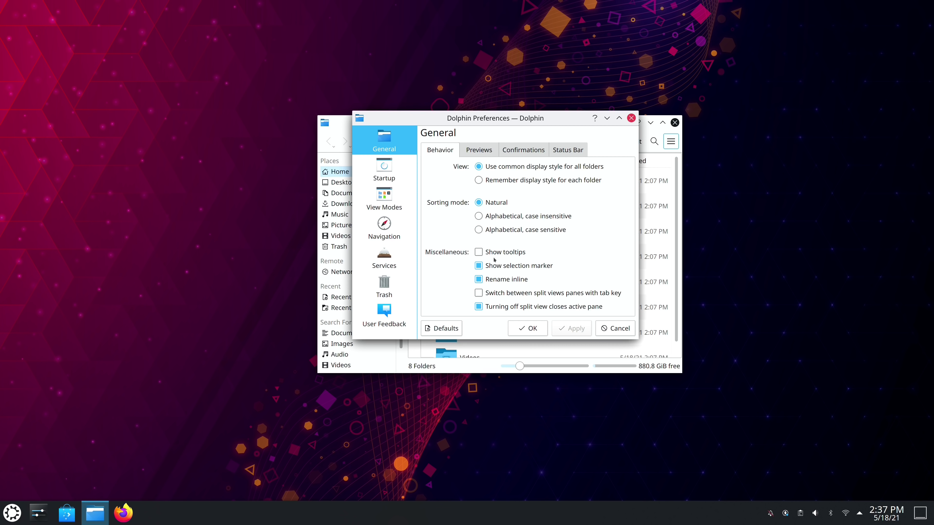
{"action": "left_click", "coordinate": [630, 118]}
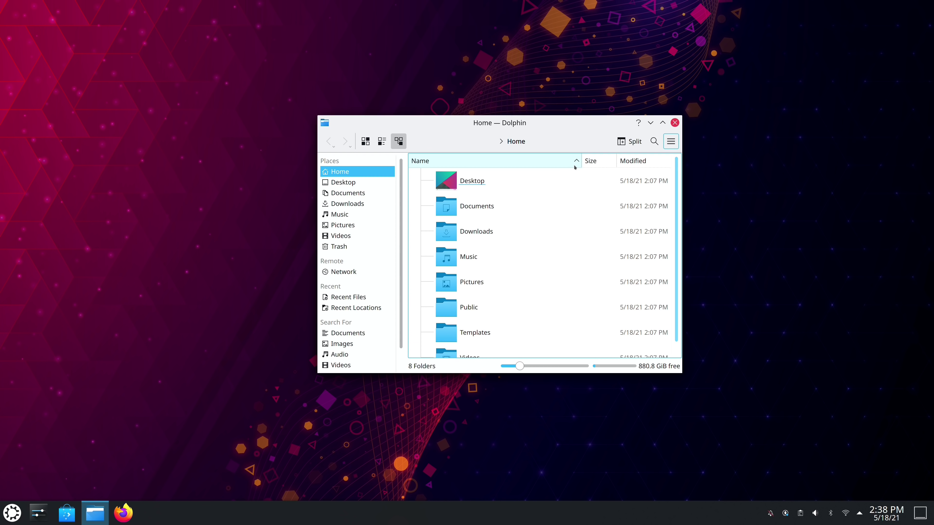
{"action": "left_click", "coordinate": [674, 122]}
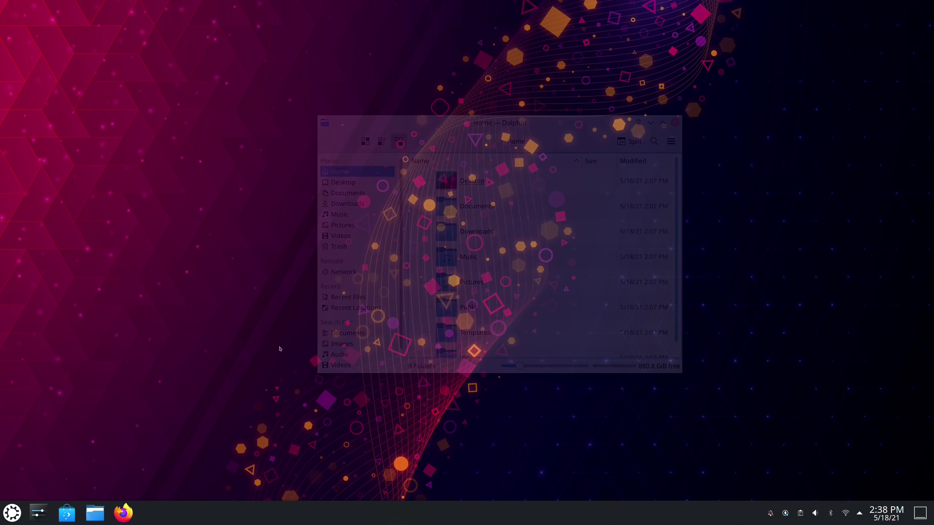
Launch Firefox from the taskbar to reach its Welcome page
{"action": "left_click", "coordinate": [120, 519]}
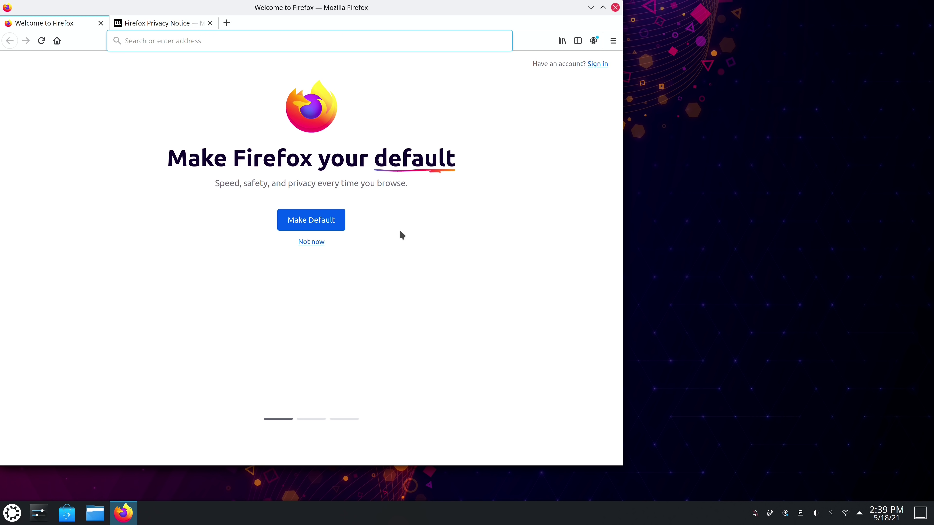
Make Firefox the default browser from its welcome page
{"action": "left_click", "coordinate": [343, 225]}
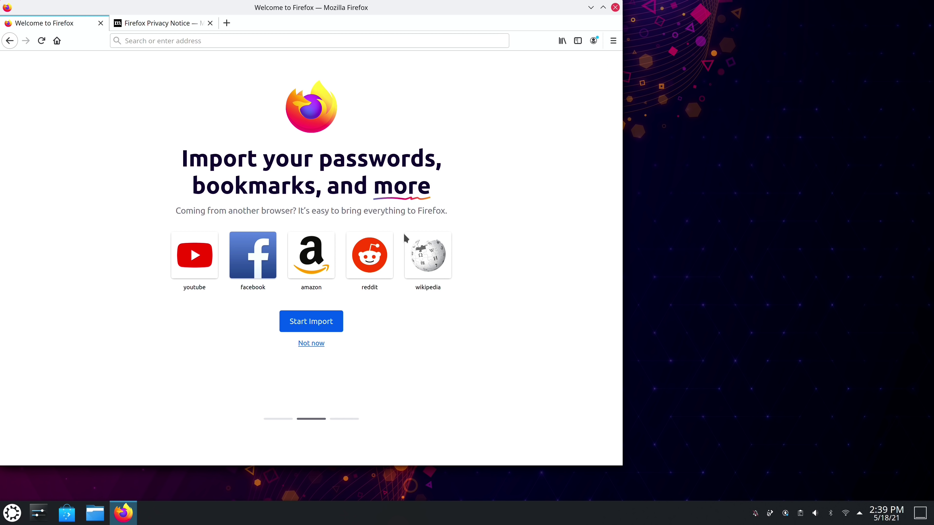